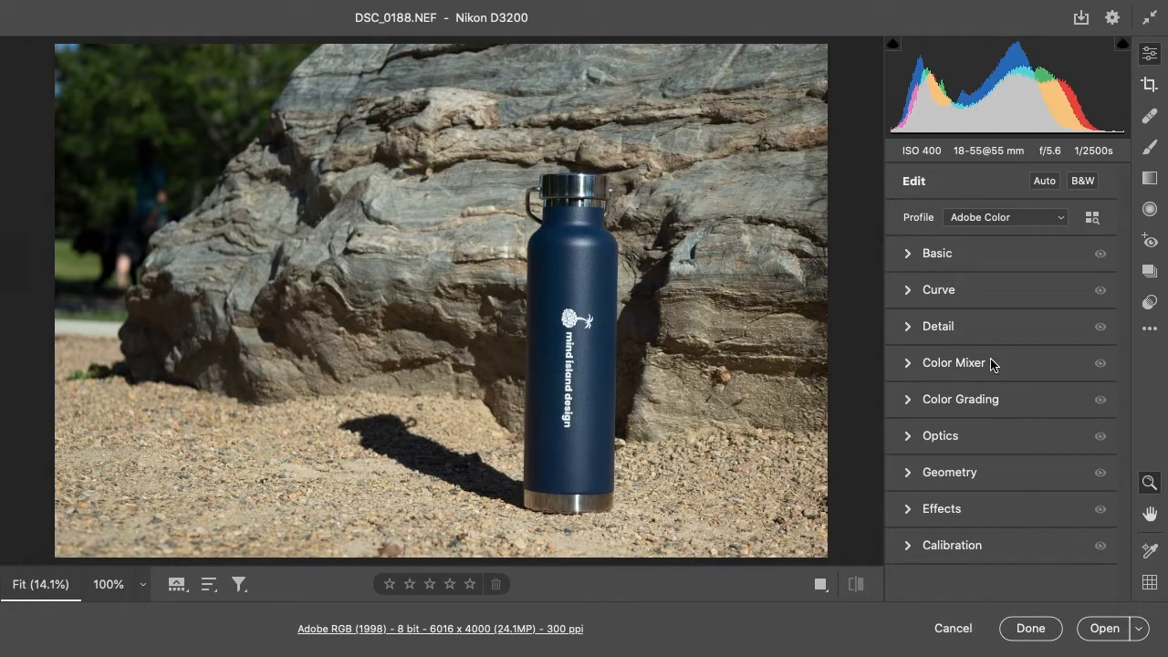
Step: Open the Basic adjustments and convert the photo to black and white
{"action": "left_click", "coordinate": [910, 256]}
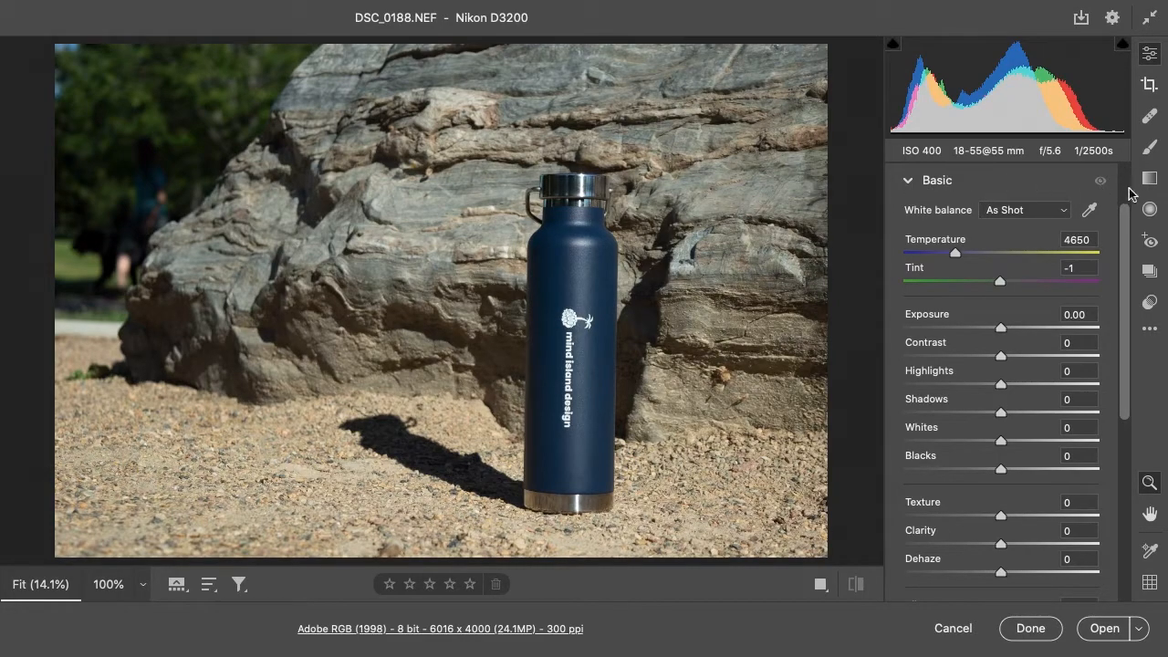
{"action": "scroll", "coordinate": [1128, 228], "scroll_direction": "down", "scroll_amount": 1}
{"action": "scroll", "coordinate": [1128, 228], "scroll_direction": "up", "scroll_amount": 2}
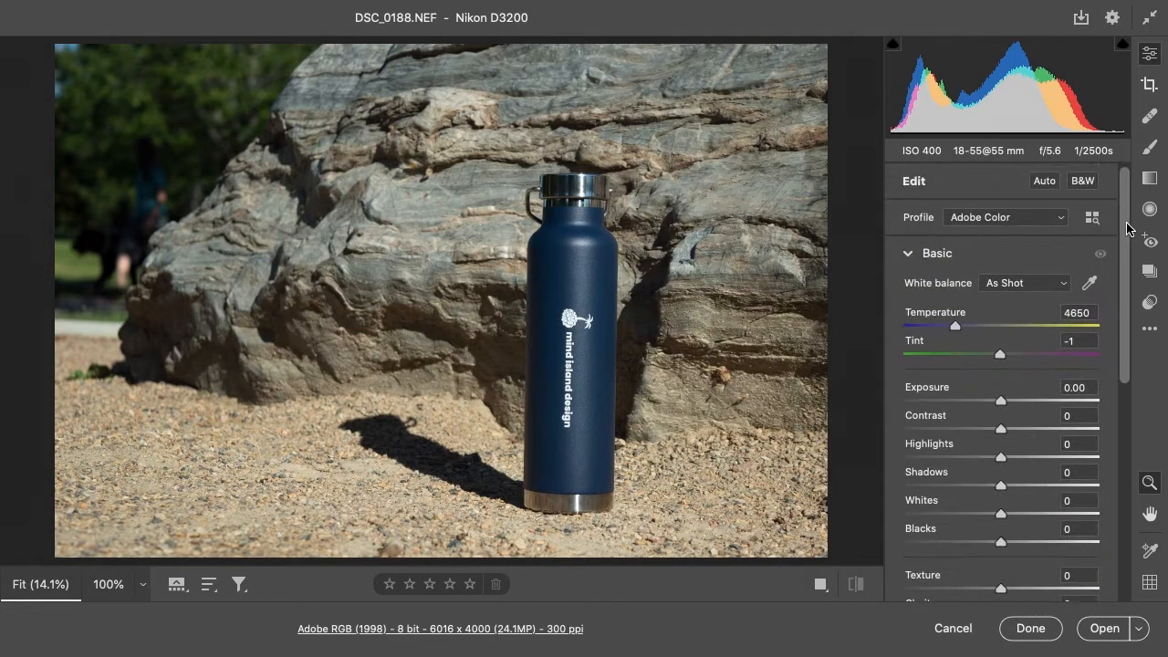
{"action": "left_click", "coordinate": [1082, 181]}
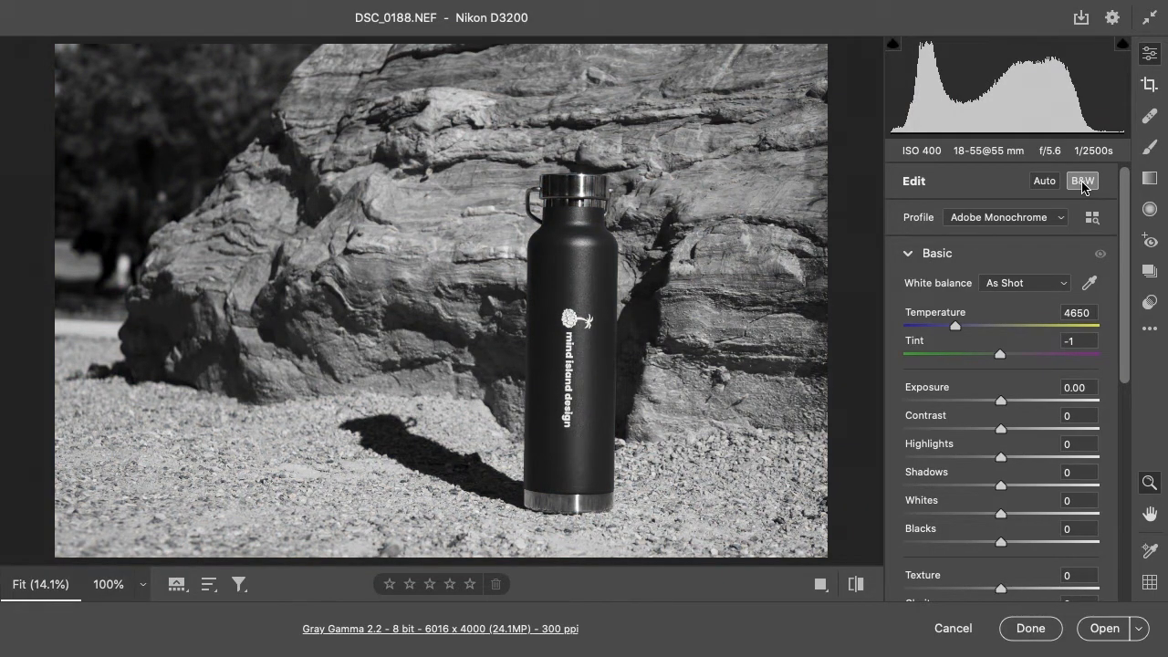
Step: Set Contrast to -14, Highlights to +2, Shadows to +15, Whites to +14 and Blacks to +17, keeping Exposure at 0.00
{"action": "left_click_drag", "start_coordinate": [1126, 229], "coordinate": [1115, 295]}
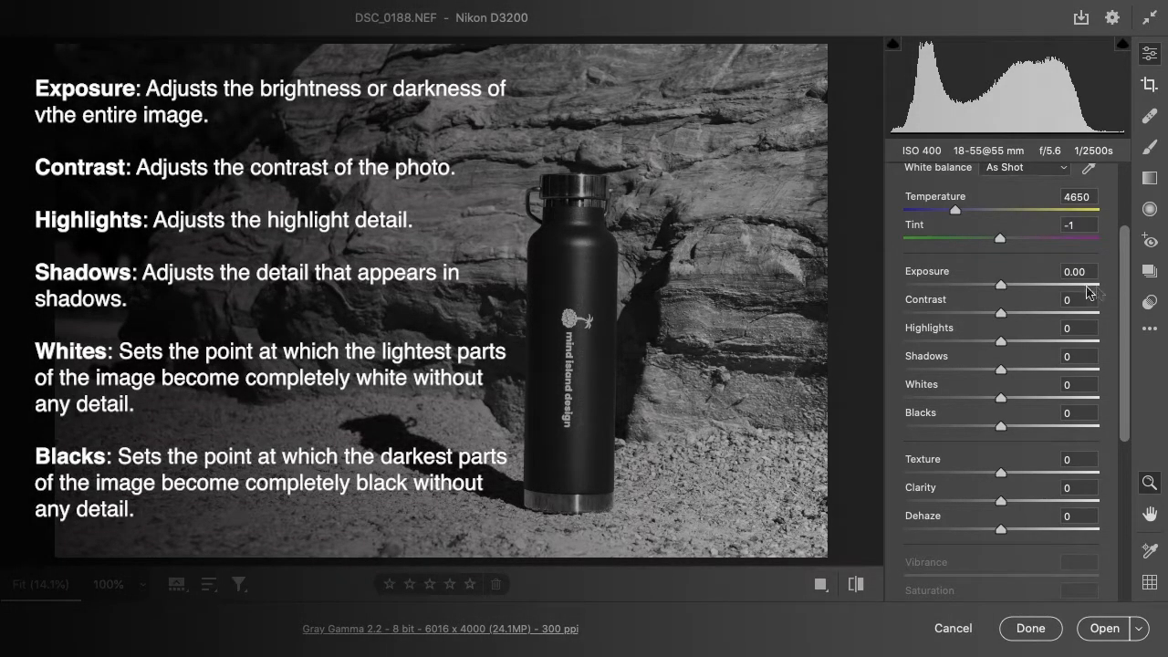
{"action": "left_click_drag", "start_coordinate": [1001, 289], "coordinate": [1000, 286]}
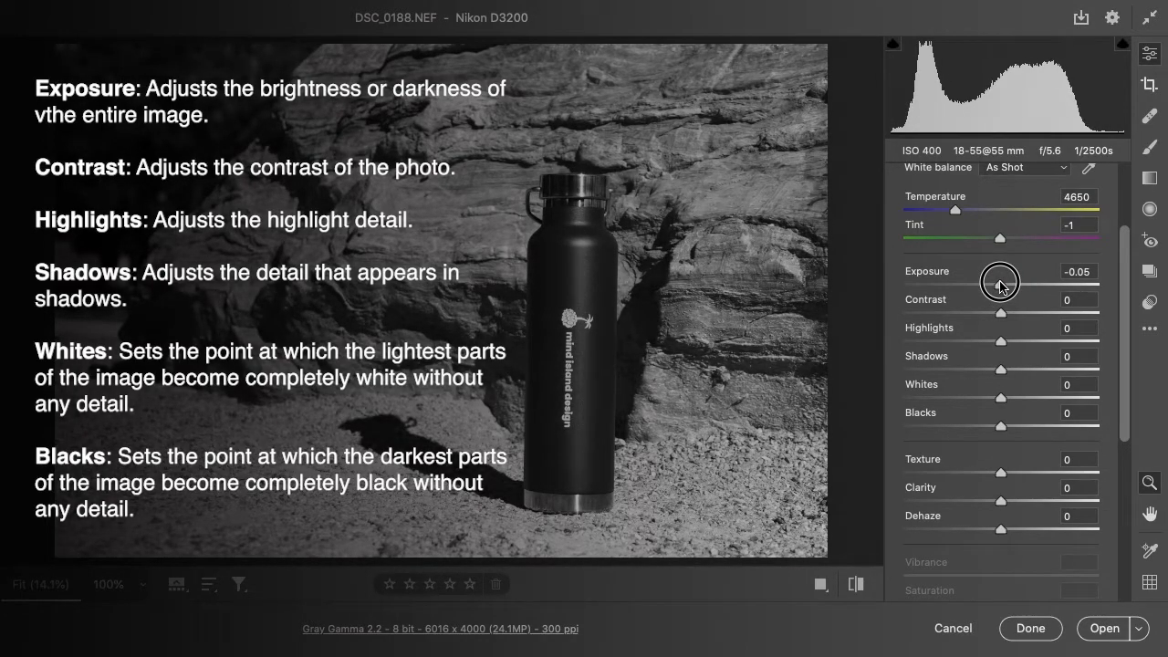
{"action": "left_click_drag", "start_coordinate": [1000, 285], "coordinate": [1000, 286]}
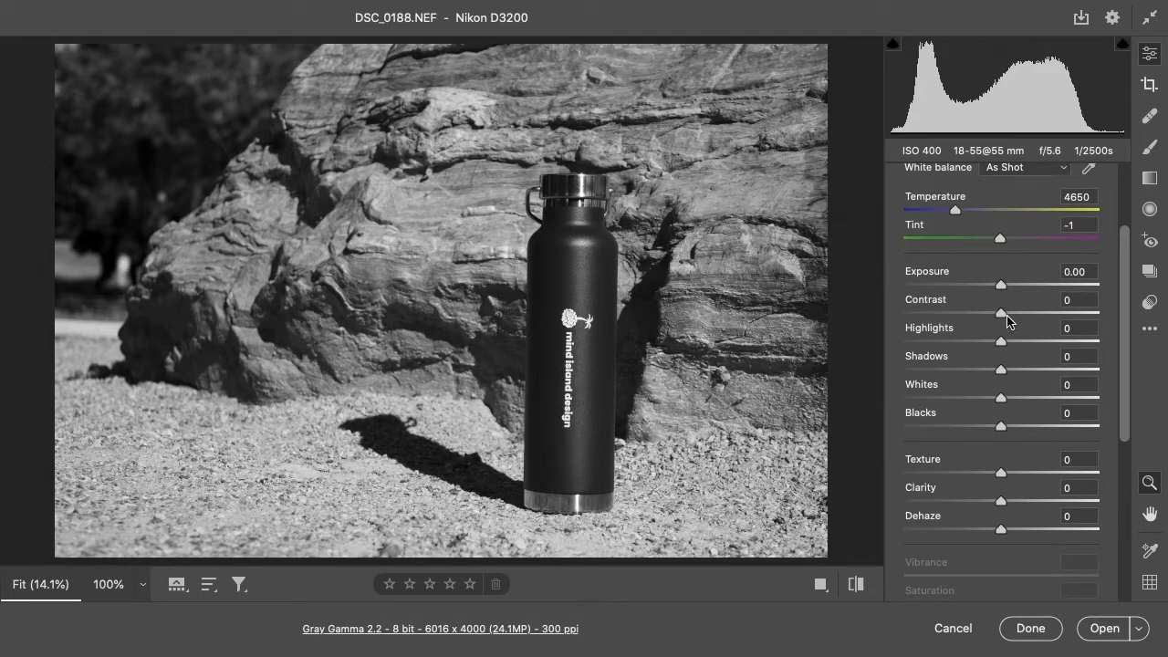
{"action": "left_click_drag", "start_coordinate": [1000, 314], "coordinate": [1001, 313]}
{"action": "mouse_move", "coordinate": [1000, 314]}
{"action": "left_mouse_down"}
{"action": "mouse_move", "coordinate": [1011, 313]}
{"action": "mouse_move", "coordinate": [993, 316]}
{"action": "left_mouse_up"}
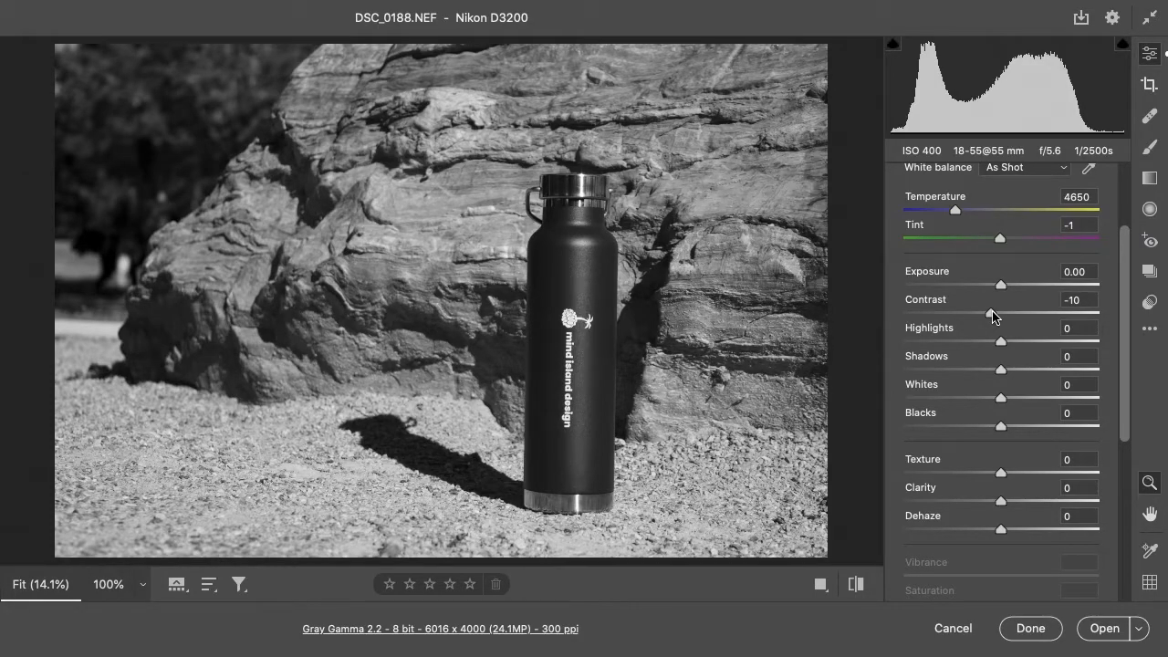
{"action": "left_click_drag", "start_coordinate": [994, 315], "coordinate": [1017, 425]}
{"action": "left_click_drag", "start_coordinate": [980, 313], "coordinate": [985, 317]}
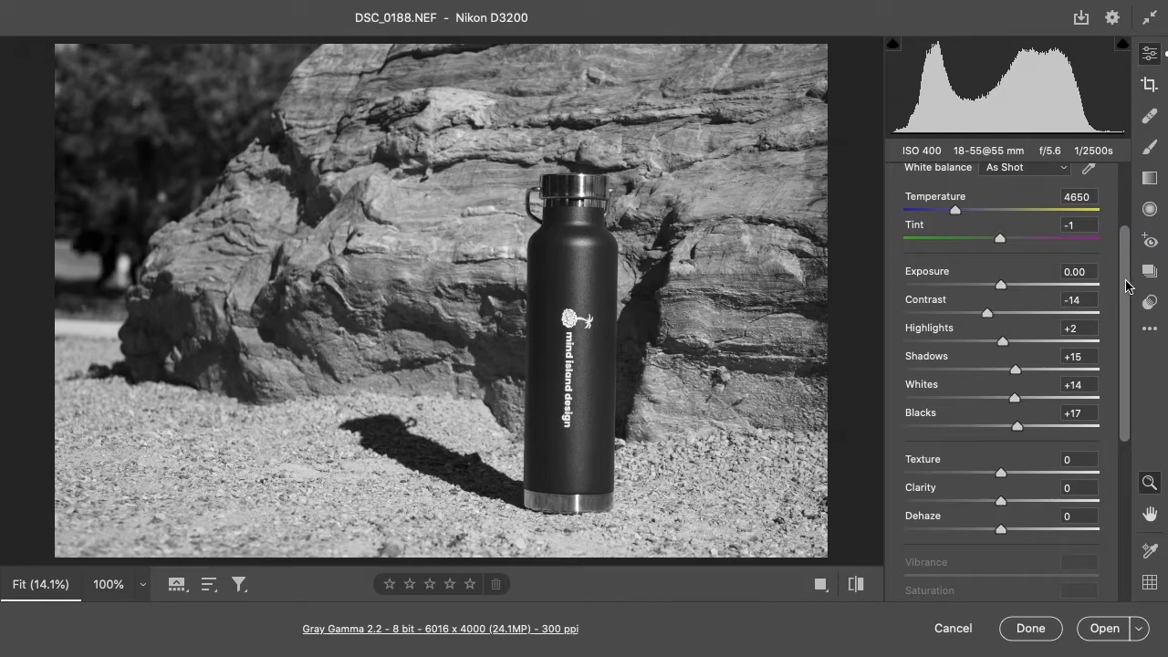
Step: Return the photo to color and compare it with and without the Basic adjustments
{"action": "left_click_drag", "start_coordinate": [1126, 285], "coordinate": [1126, 231]}
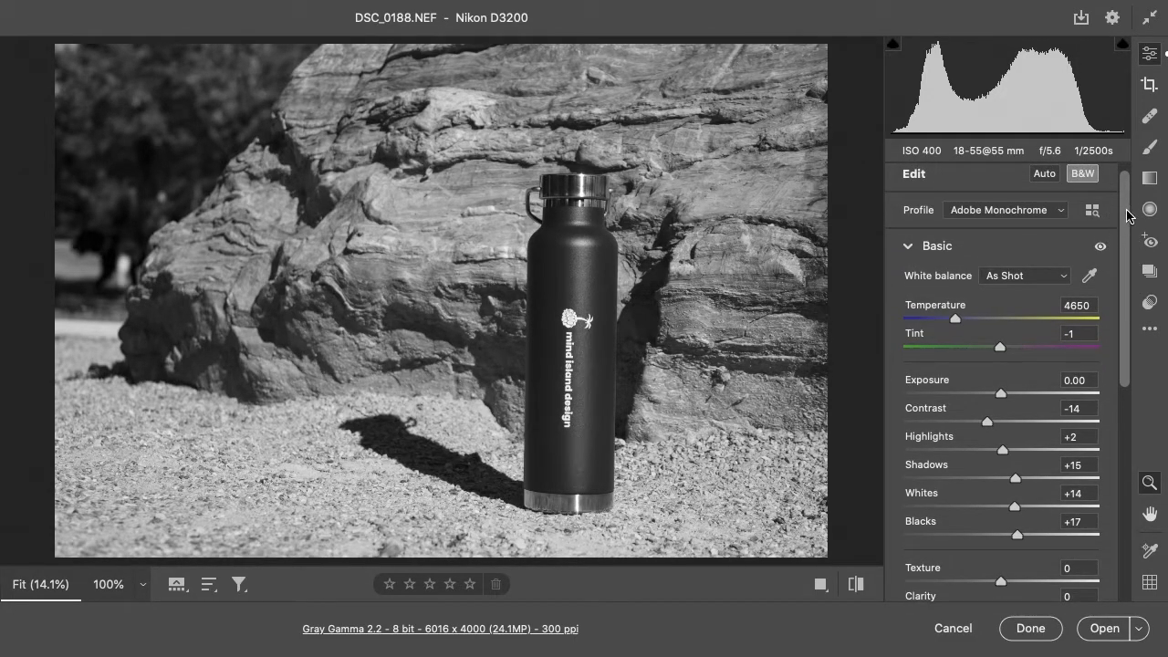
{"action": "scroll", "coordinate": [1130, 212], "scroll_direction": "up", "scroll_amount": 1}
{"action": "left_click", "coordinate": [1086, 184]}
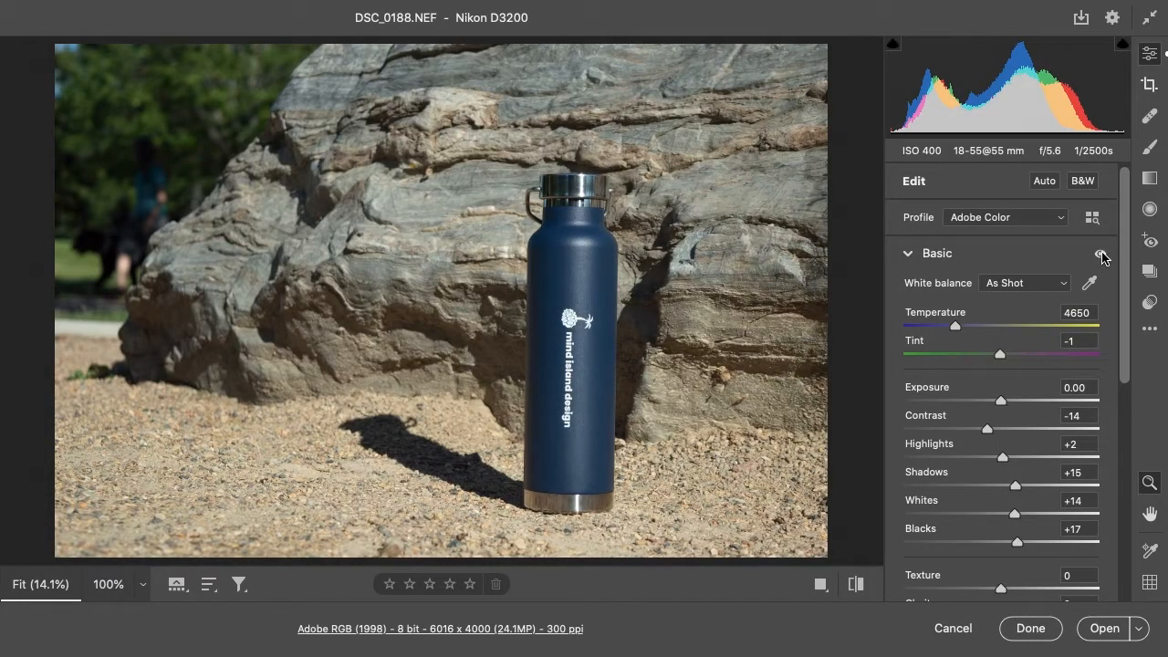
{"action": "left_click", "coordinate": [1100, 254]}
{"action": "left_click", "coordinate": [1102, 254]}
{"action": "left_click", "coordinate": [903, 258]}
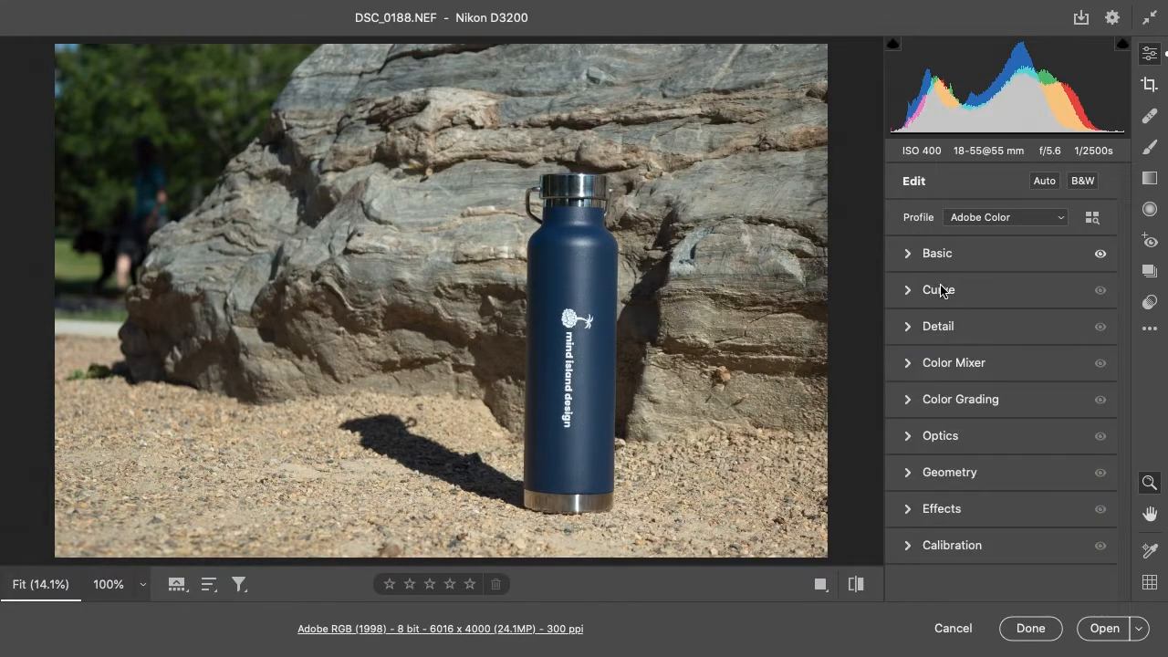
Step: Add two points to the red channel curve: input 65 to output 63 and input 193 to output 195
{"action": "left_click", "coordinate": [908, 290]}
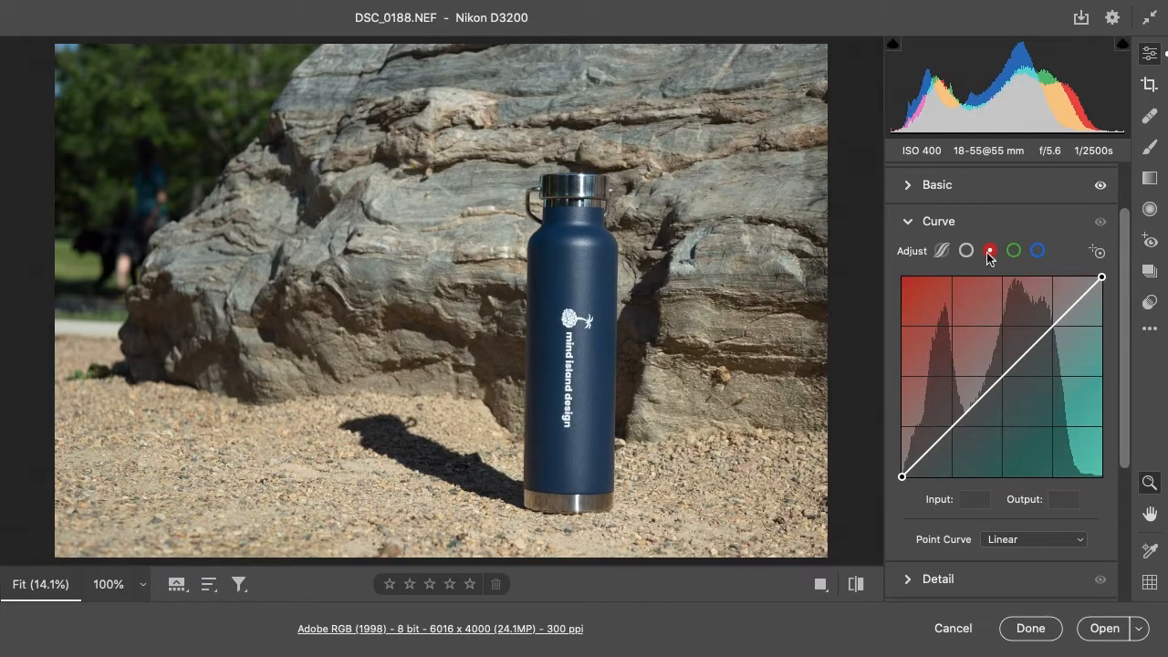
{"action": "mouse_move", "coordinate": [953, 425]}
{"action": "left_mouse_down"}
{"action": "mouse_move", "coordinate": [954, 410]}
{"action": "mouse_move", "coordinate": [953, 428]}
{"action": "left_mouse_up"}
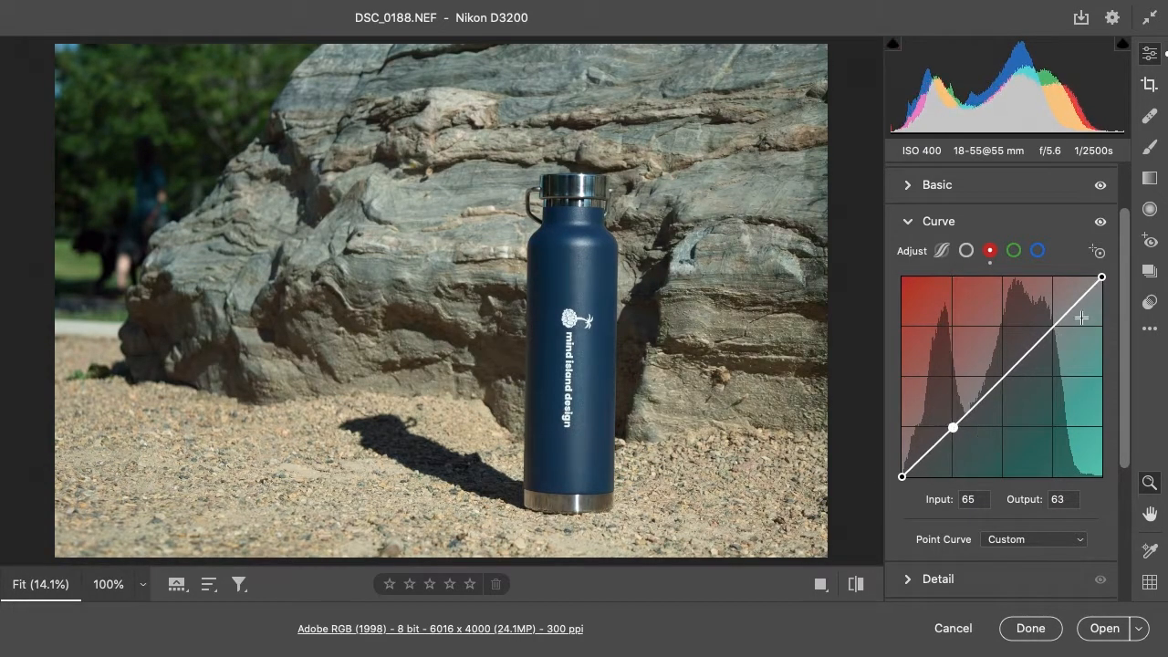
{"action": "left_click_drag", "start_coordinate": [1053, 326], "coordinate": [1053, 324]}
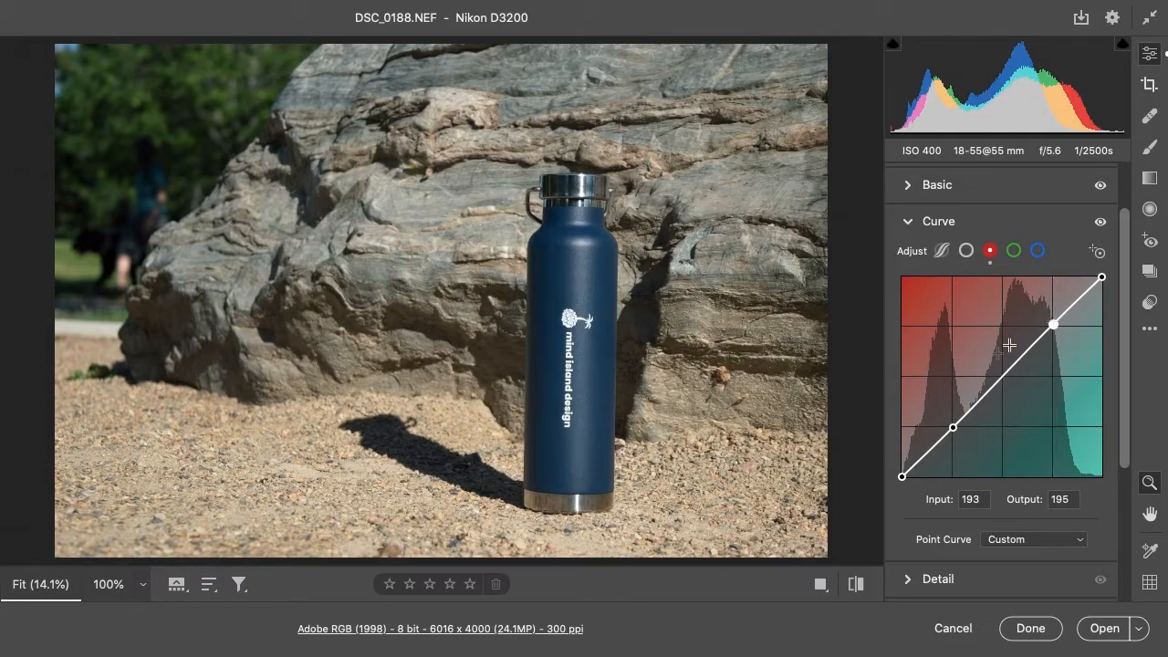
Step: Add two points to the green channel curve: input 193 to output 197 and input 63 to output 60
{"action": "left_click", "coordinate": [1015, 251]}
{"action": "left_click_drag", "start_coordinate": [1054, 325], "coordinate": [1054, 323]}
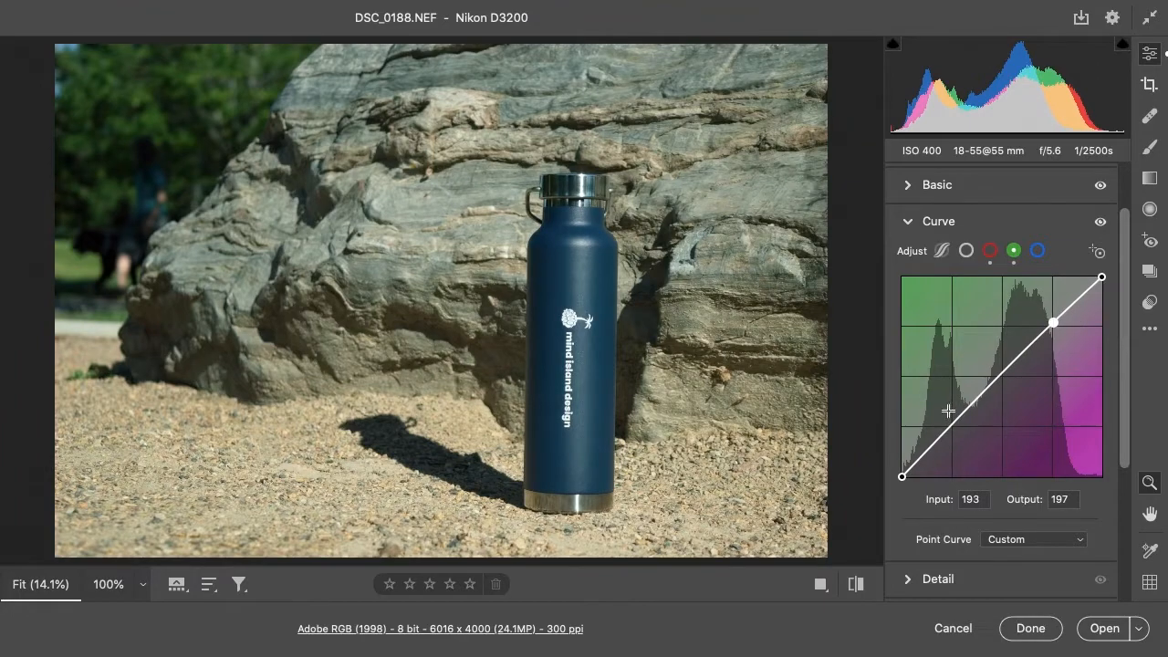
{"action": "left_click_drag", "start_coordinate": [949, 426], "coordinate": [949, 429]}
Step: Add two points to the blue channel curve: input 193 to output 194 and input 62 to output 55
{"action": "left_click", "coordinate": [1037, 250]}
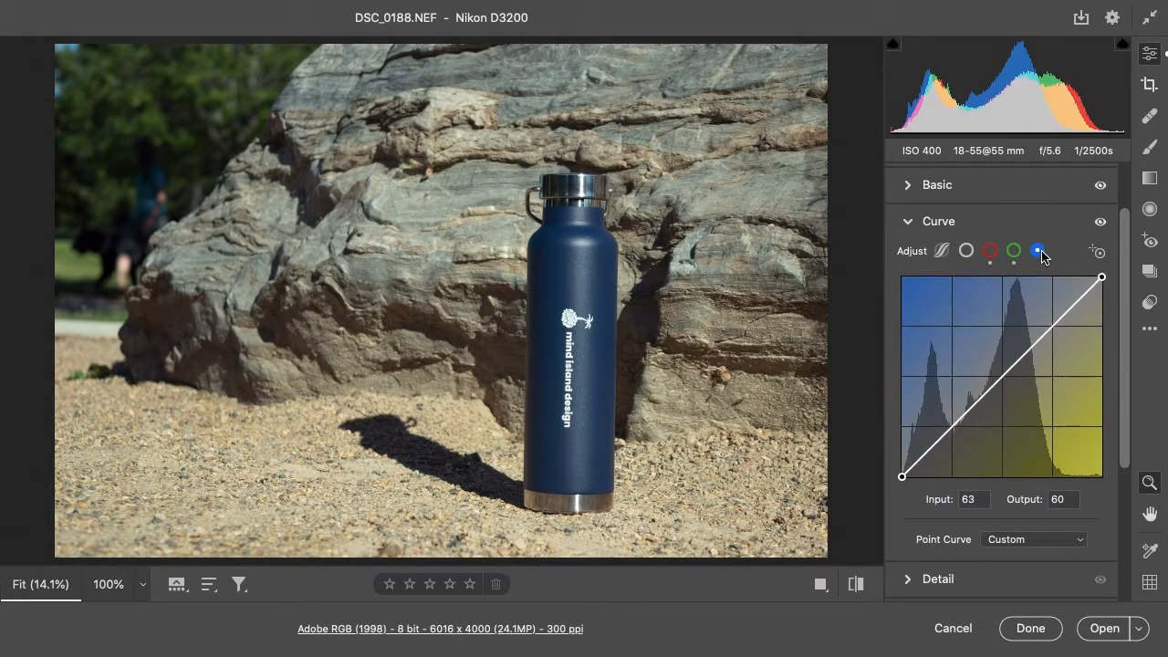
{"action": "left_click_drag", "start_coordinate": [1053, 325], "coordinate": [1053, 324]}
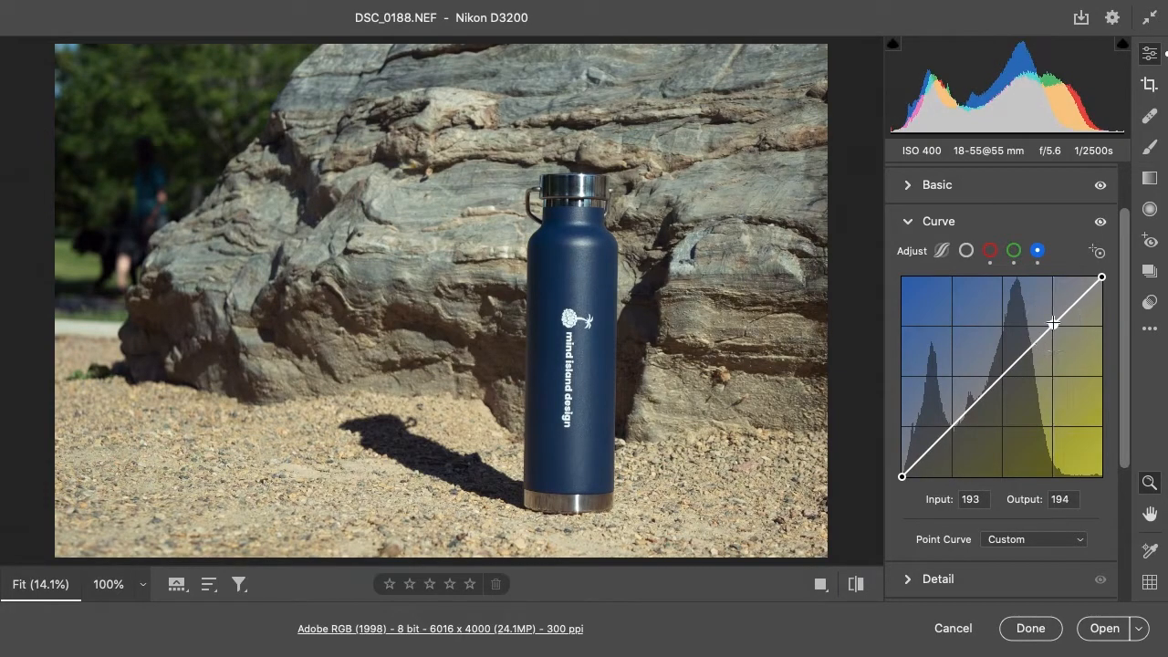
{"action": "left_click_drag", "start_coordinate": [949, 428], "coordinate": [950, 433]}
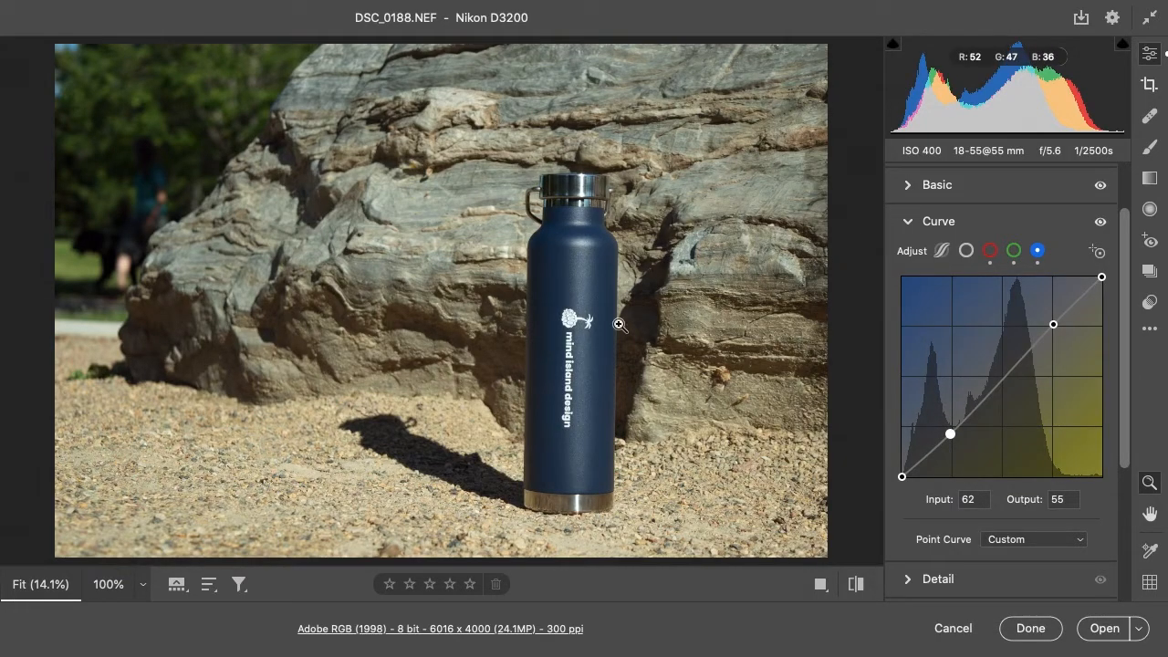
Step: Raise the red curve's upper point at input 193 to output 200
{"action": "left_click", "coordinate": [989, 252]}
{"action": "left_click", "coordinate": [1053, 324]}
{"action": "left_click_drag", "start_coordinate": [1054, 325], "coordinate": [1053, 321]}
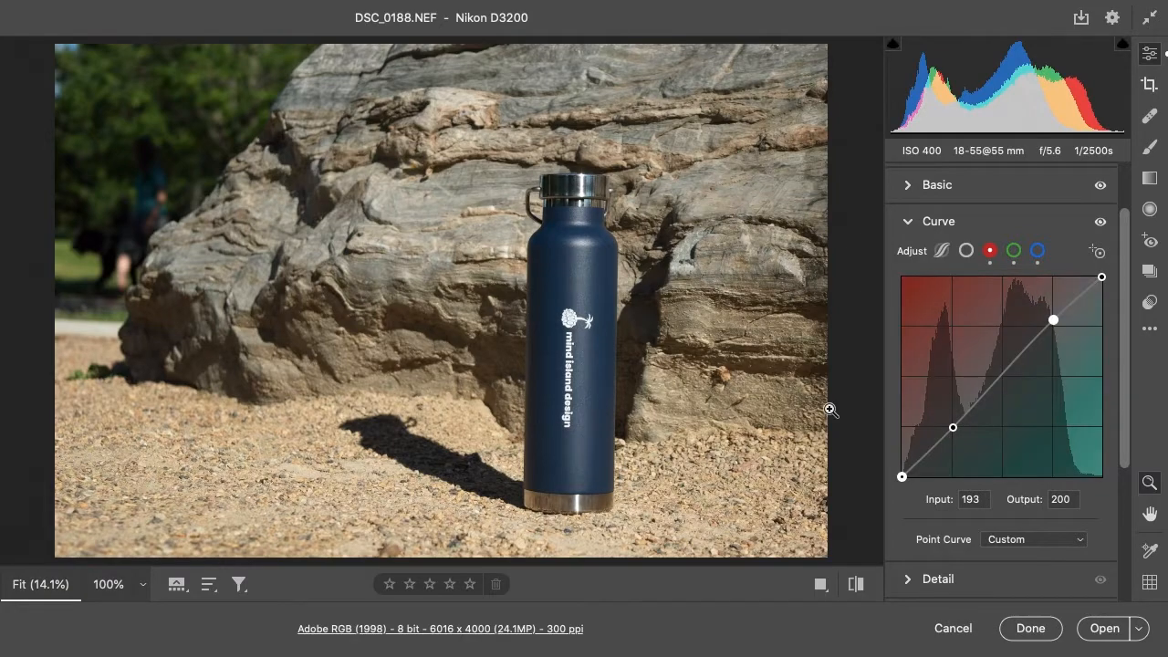
Step: Compare the photo with and without the color channel curve adjustments
{"action": "left_click", "coordinate": [1100, 225]}
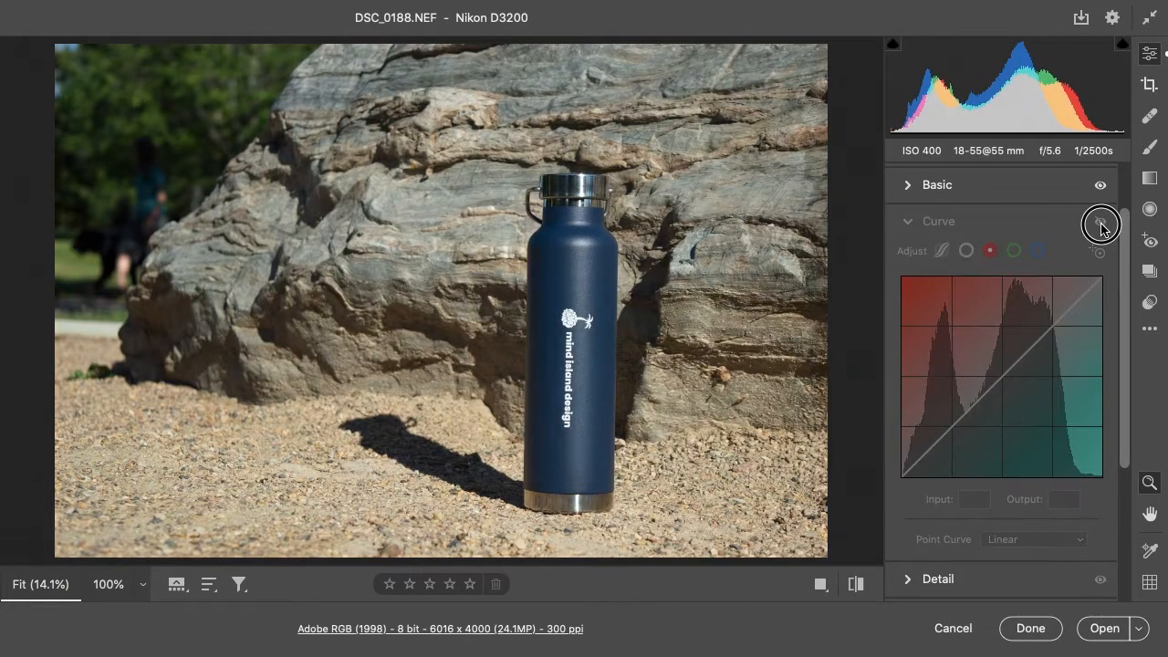
{"action": "left_click", "coordinate": [1100, 224]}
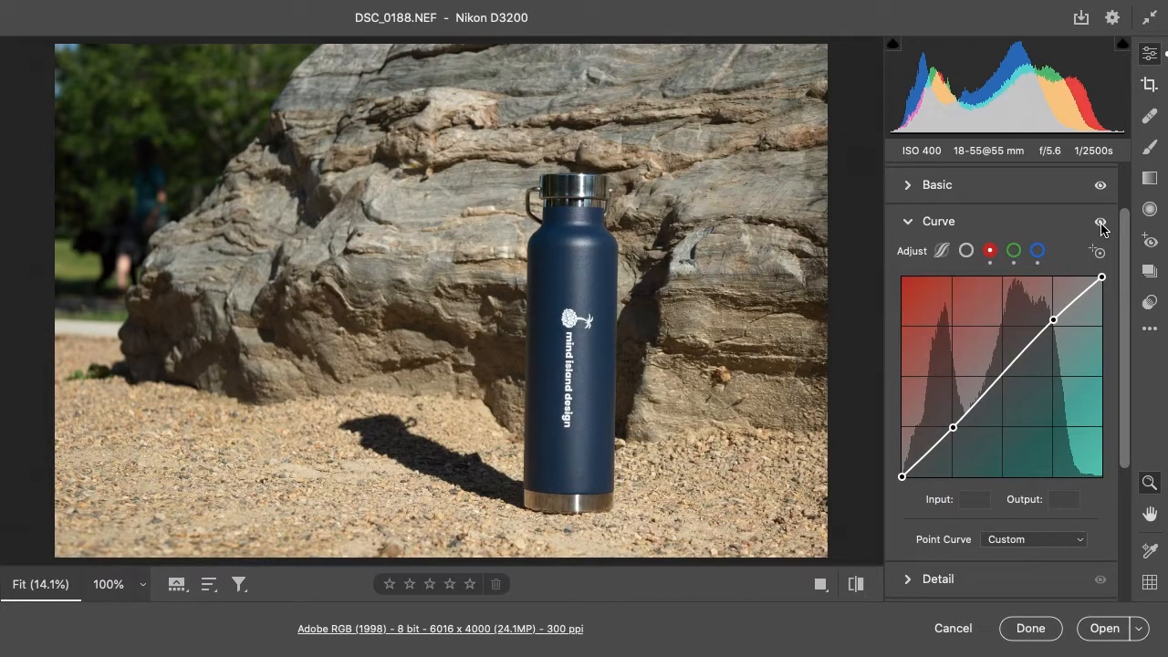
{"action": "left_click", "coordinate": [1101, 224]}
{"action": "left_click", "coordinate": [1100, 225]}
{"action": "left_click", "coordinate": [1100, 224]}
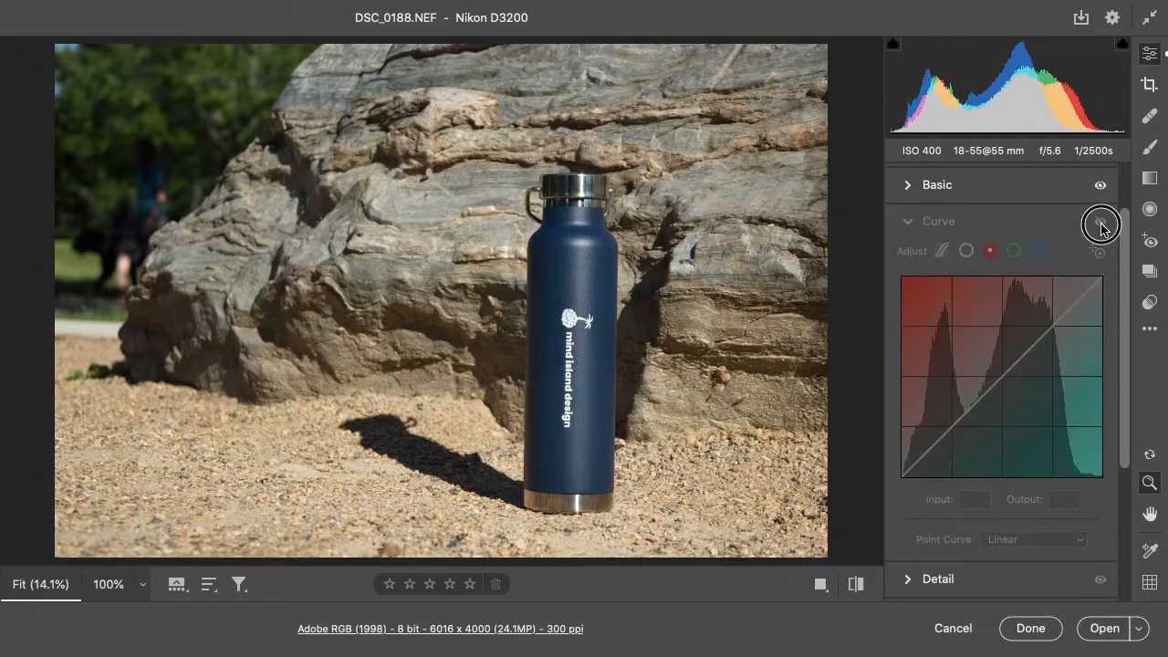
Step: Shape the parametric curve with Highlights at -9, Lights at +7, Darks at +3 and Shadows at +18
{"action": "left_click", "coordinate": [940, 251]}
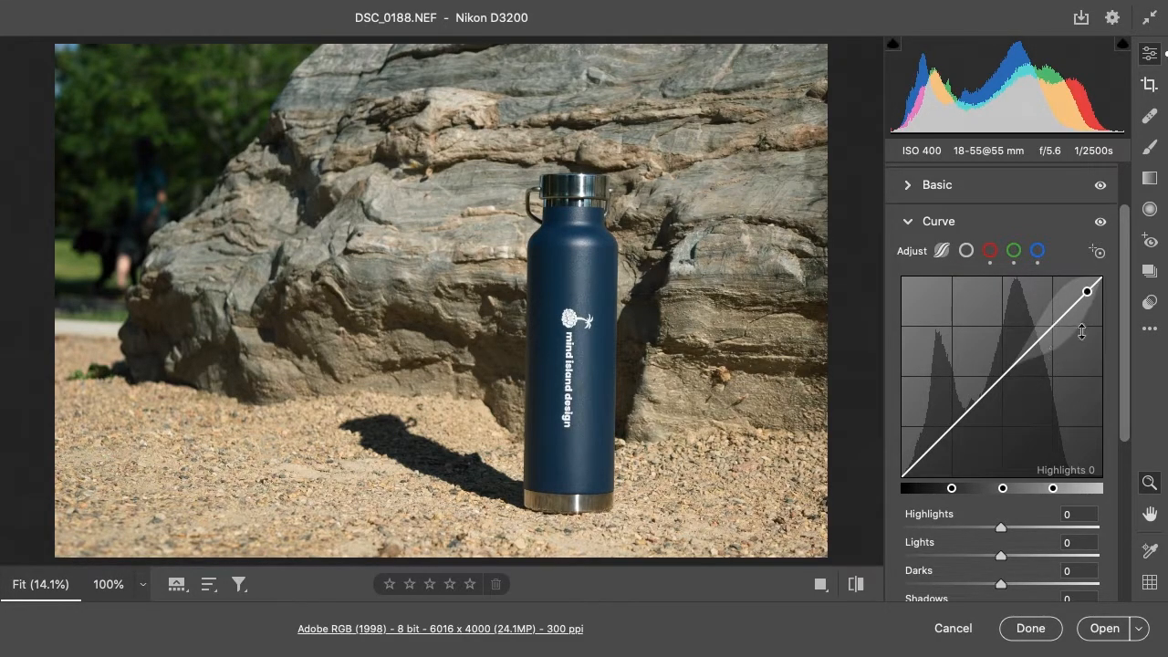
{"action": "left_click_drag", "start_coordinate": [931, 445], "coordinate": [931, 444]}
{"action": "mouse_move", "coordinate": [988, 386]}
{"action": "left_mouse_down"}
{"action": "mouse_move", "coordinate": [986, 375]}
{"action": "mouse_move", "coordinate": [990, 385]}
{"action": "left_mouse_up"}
{"action": "left_click_drag", "start_coordinate": [927, 437], "coordinate": [927, 439]}
{"action": "left_click_drag", "start_coordinate": [1021, 356], "coordinate": [1022, 353]}
{"action": "left_click_drag", "start_coordinate": [1067, 319], "coordinate": [1067, 329]}
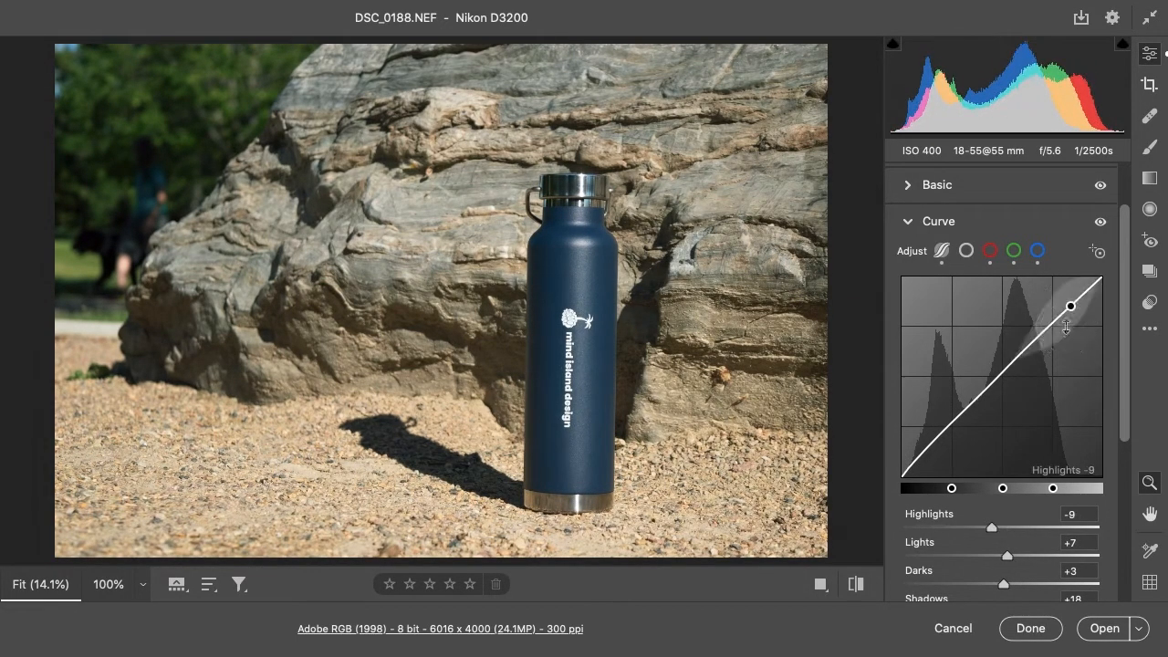
Step: Compare the photo with and without all Curve adjustments, and collapse the Curve settings
{"action": "left_click", "coordinate": [1100, 222]}
{"action": "left_click", "coordinate": [1100, 222]}
{"action": "left_click", "coordinate": [1101, 222]}
{"action": "left_click", "coordinate": [1100, 221]}
{"action": "left_click", "coordinate": [1101, 222]}
{"action": "left_click", "coordinate": [1100, 221]}
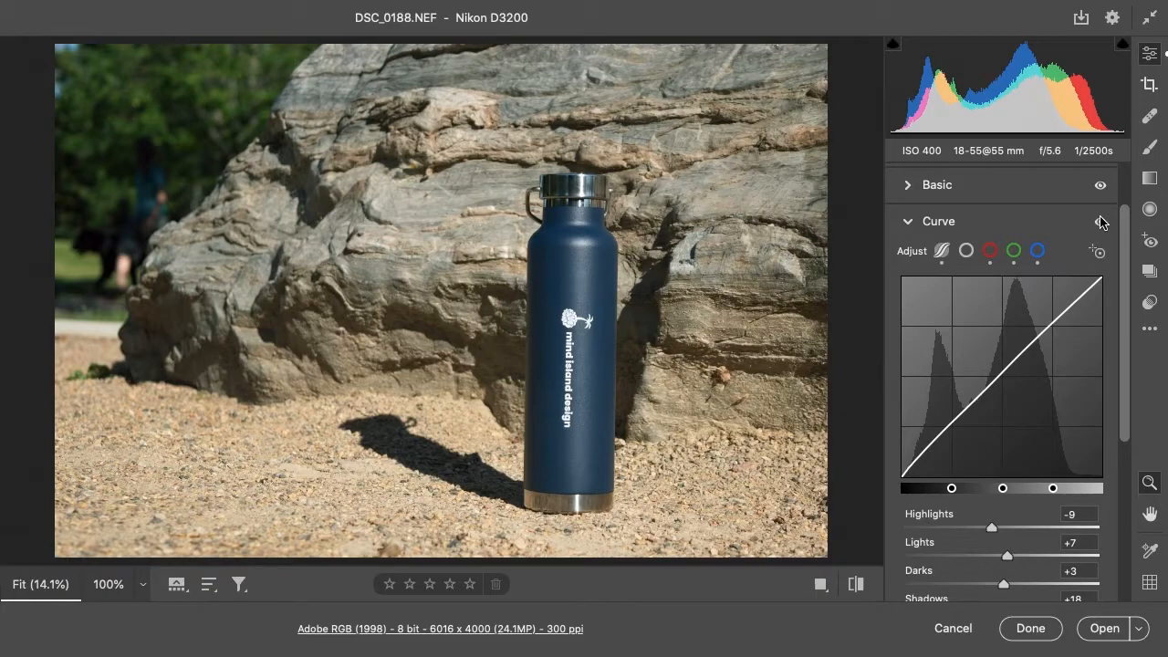
{"action": "left_click", "coordinate": [905, 226]}
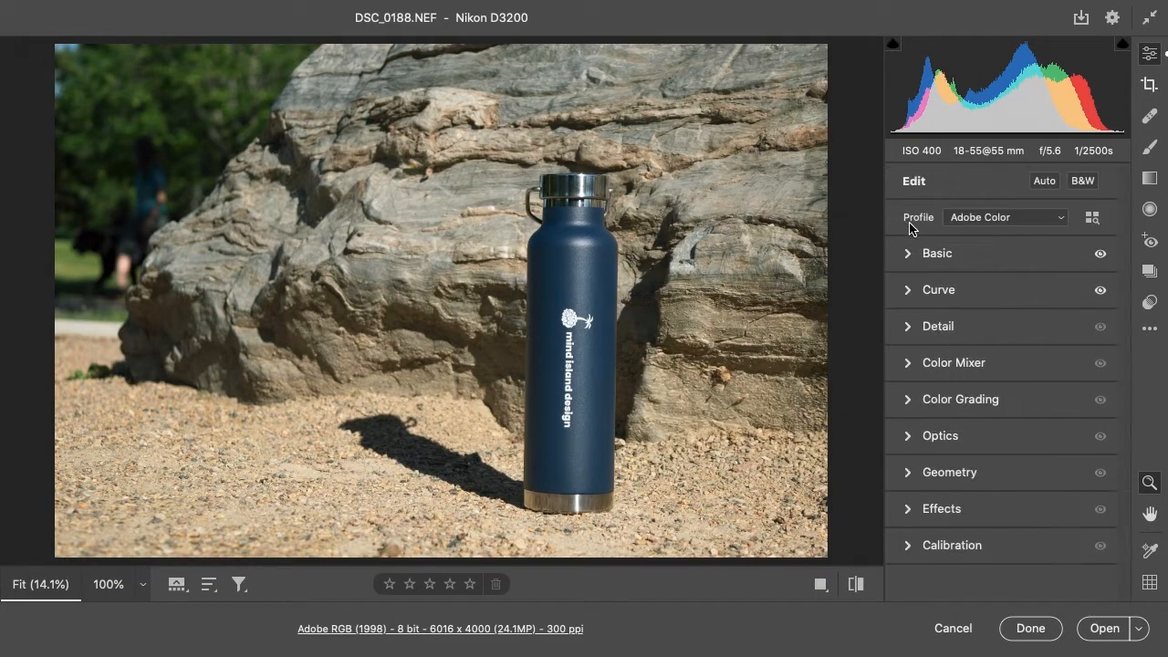
Step: Review the sharpening and noise reduction settings under Detail and the HSL sliders of the Color Mixer
{"action": "left_click", "coordinate": [908, 327]}
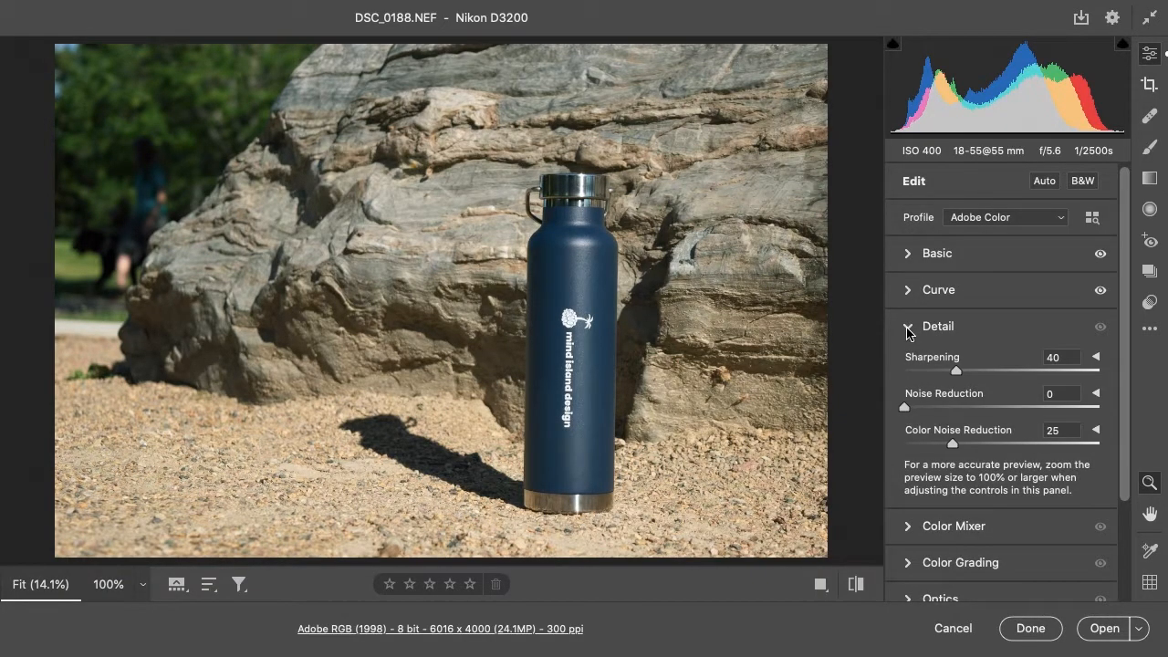
{"action": "left_click", "coordinate": [908, 327]}
{"action": "left_click", "coordinate": [909, 364]}
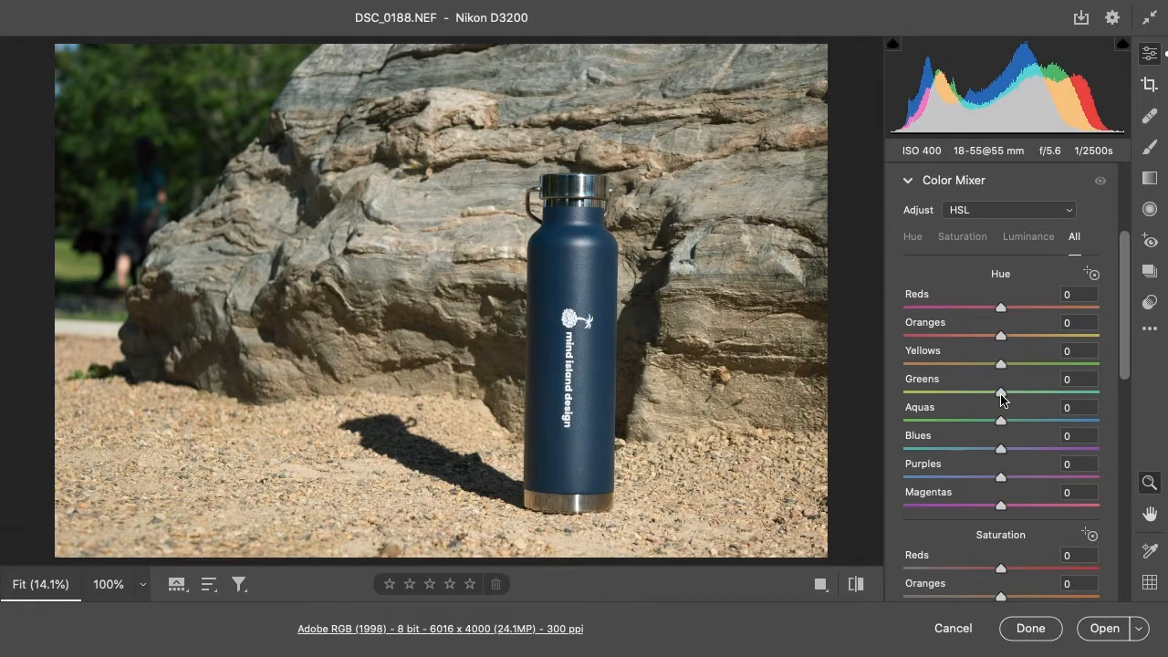
{"action": "mouse_move", "coordinate": [1001, 399]}
{"action": "left_mouse_down"}
{"action": "mouse_move", "coordinate": [978, 396]}
{"action": "mouse_move", "coordinate": [1066, 387]}
{"action": "mouse_move", "coordinate": [987, 387]}
{"action": "mouse_move", "coordinate": [1001, 398]}
{"action": "left_mouse_up"}
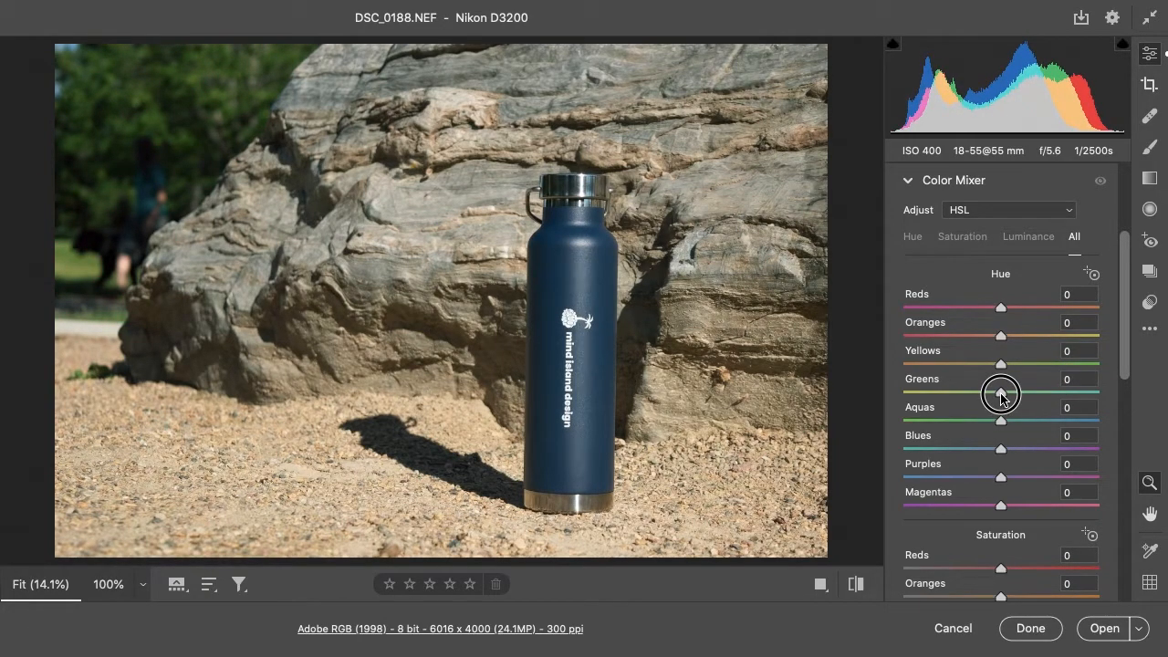
{"action": "scroll", "coordinate": [1062, 443], "scroll_direction": "up", "scroll_amount": 3}
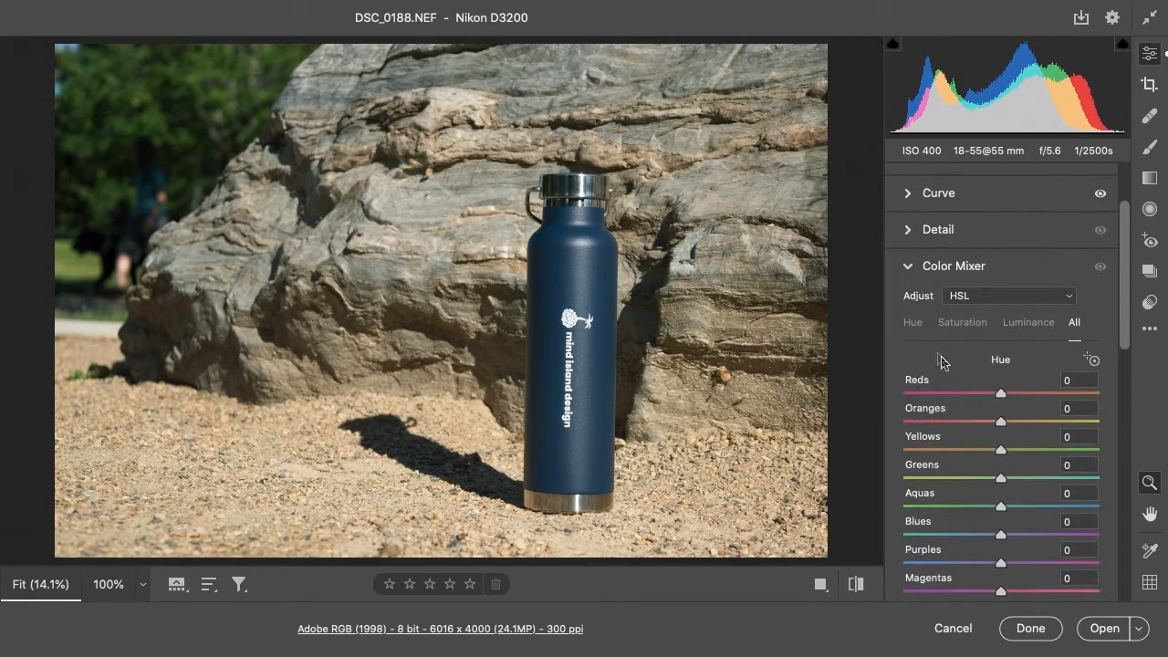
{"action": "left_click", "coordinate": [907, 267]}
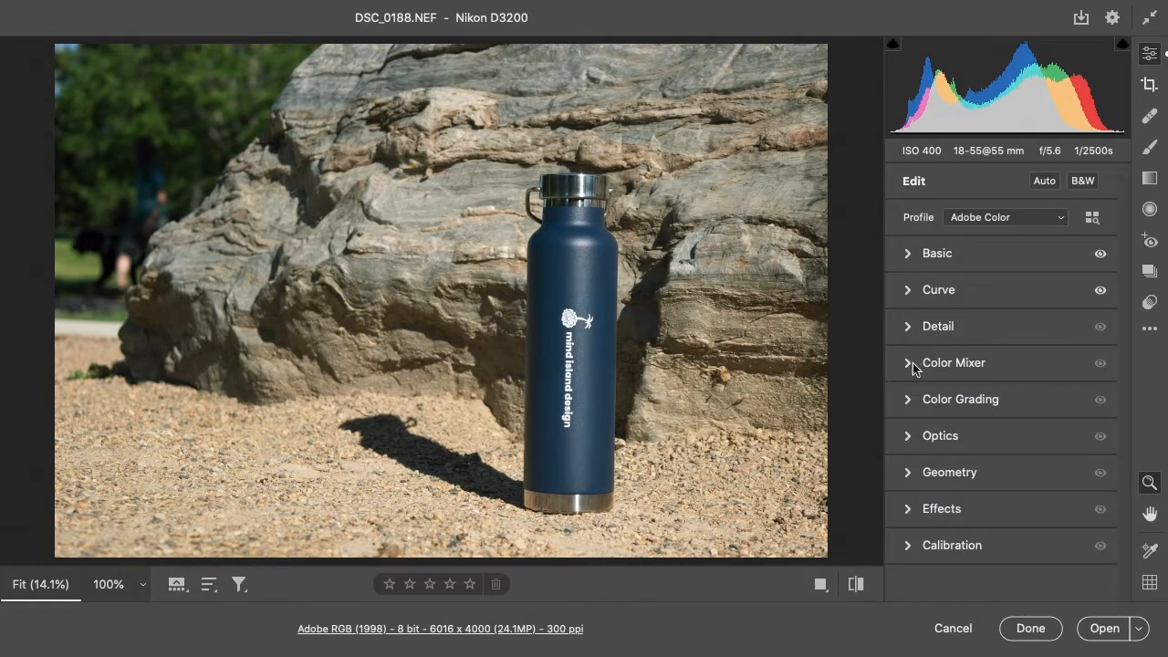
Step: Color grade the shadows to hue 3, saturation 24, and shift the highlights slightly toward red and the midtones slightly toward pink
{"action": "left_click", "coordinate": [913, 407]}
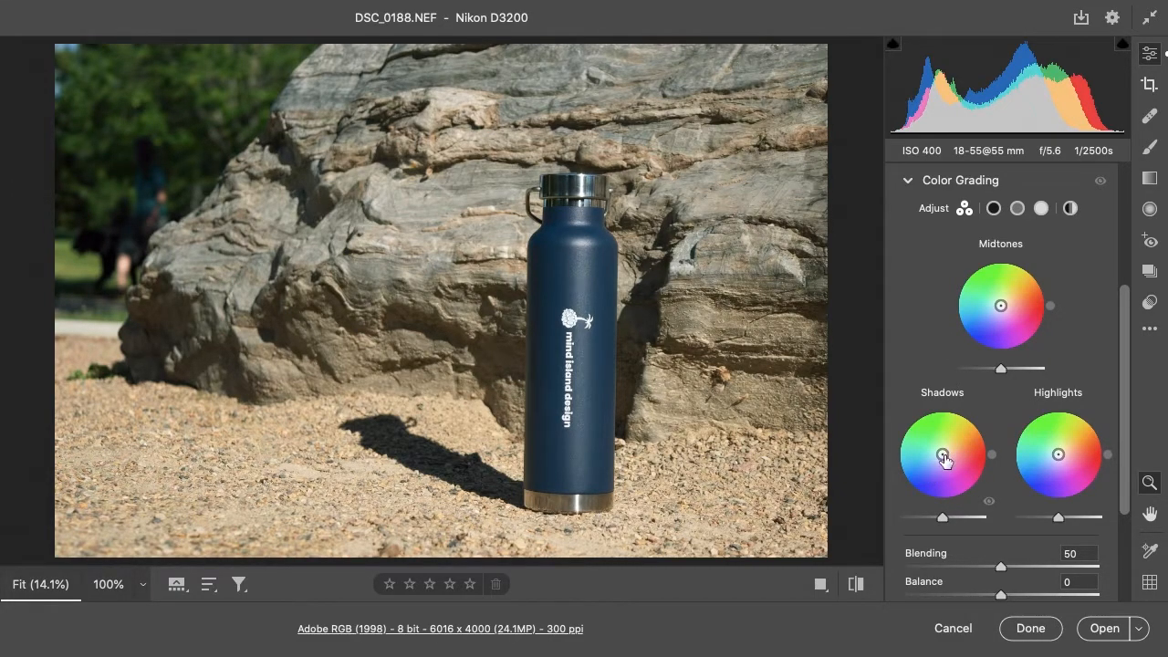
{"action": "left_click_drag", "start_coordinate": [943, 455], "coordinate": [952, 454]}
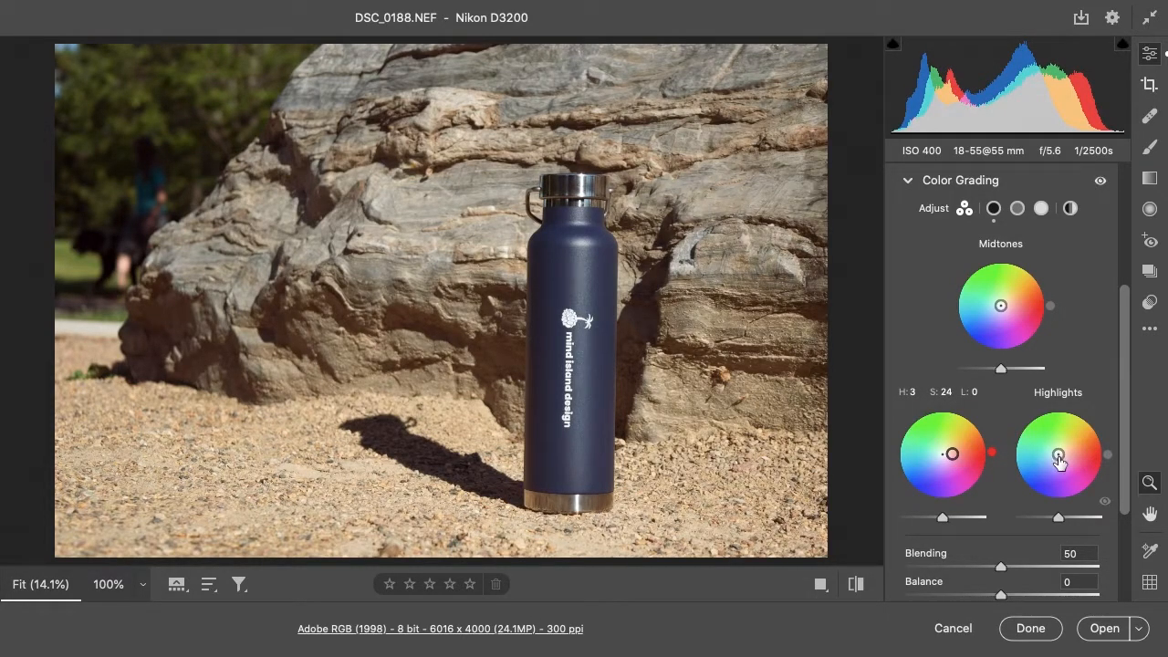
{"action": "mouse_move", "coordinate": [1059, 463]}
{"action": "left_mouse_down"}
{"action": "mouse_move", "coordinate": [1032, 448]}
{"action": "mouse_move", "coordinate": [1032, 390]}
{"action": "mouse_move", "coordinate": [1079, 417]}
{"action": "mouse_move", "coordinate": [1064, 452]}
{"action": "left_mouse_up"}
{"action": "mouse_move", "coordinate": [1001, 311]}
{"action": "left_mouse_down"}
{"action": "mouse_move", "coordinate": [1014, 312]}
{"action": "mouse_move", "coordinate": [1030, 280]}
{"action": "mouse_move", "coordinate": [937, 281]}
{"action": "mouse_move", "coordinate": [991, 306]}
{"action": "mouse_move", "coordinate": [985, 318]}
{"action": "mouse_move", "coordinate": [1014, 312]}
{"action": "mouse_move", "coordinate": [995, 305]}
{"action": "mouse_move", "coordinate": [1004, 307]}
{"action": "left_mouse_up"}
Step: Compare the photo with and without the color grading, and collapse the Color Grading settings
{"action": "left_click", "coordinate": [1099, 180]}
{"action": "left_click", "coordinate": [1100, 180]}
{"action": "left_click", "coordinate": [1100, 181]}
{"action": "left_click", "coordinate": [1099, 180]}
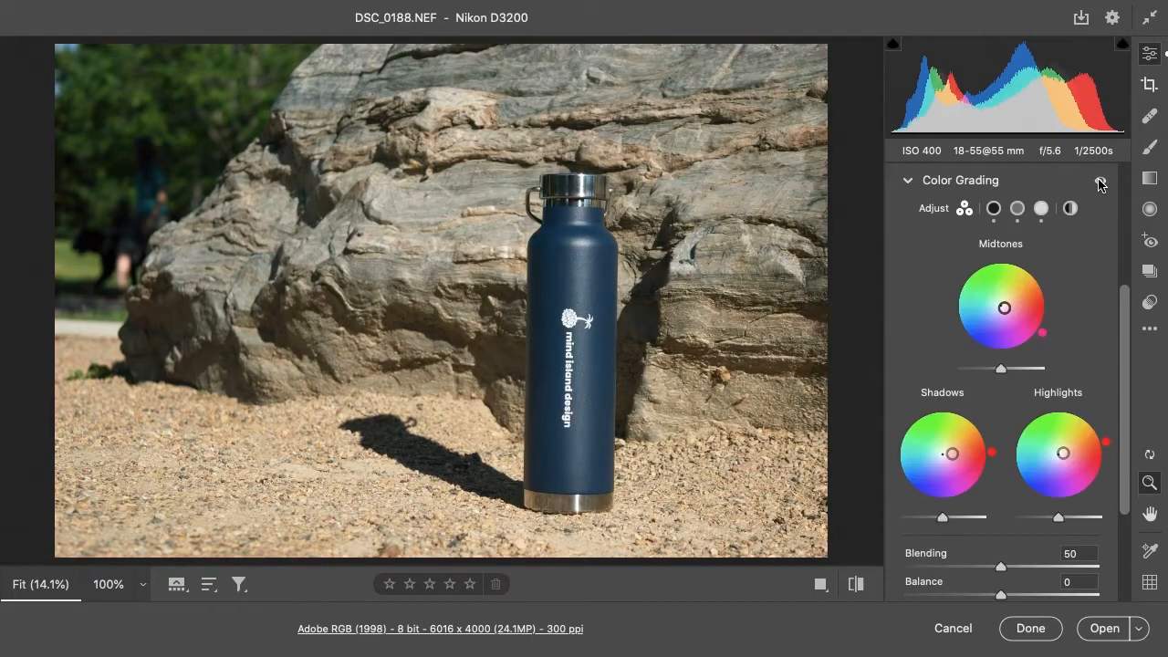
{"action": "left_click", "coordinate": [1100, 181]}
{"action": "left_click", "coordinate": [1100, 180]}
{"action": "left_click", "coordinate": [1099, 181]}
{"action": "left_click", "coordinate": [1100, 181]}
{"action": "scroll", "coordinate": [1074, 335], "scroll_direction": "up", "scroll_amount": 1}
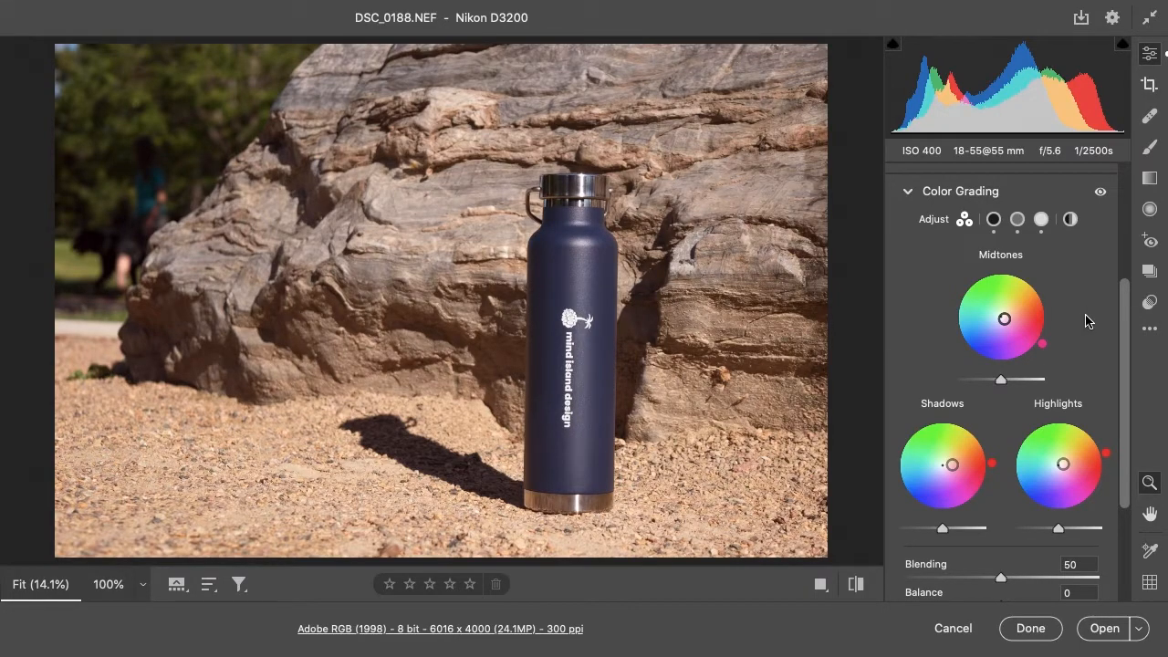
{"action": "left_click", "coordinate": [908, 193]}
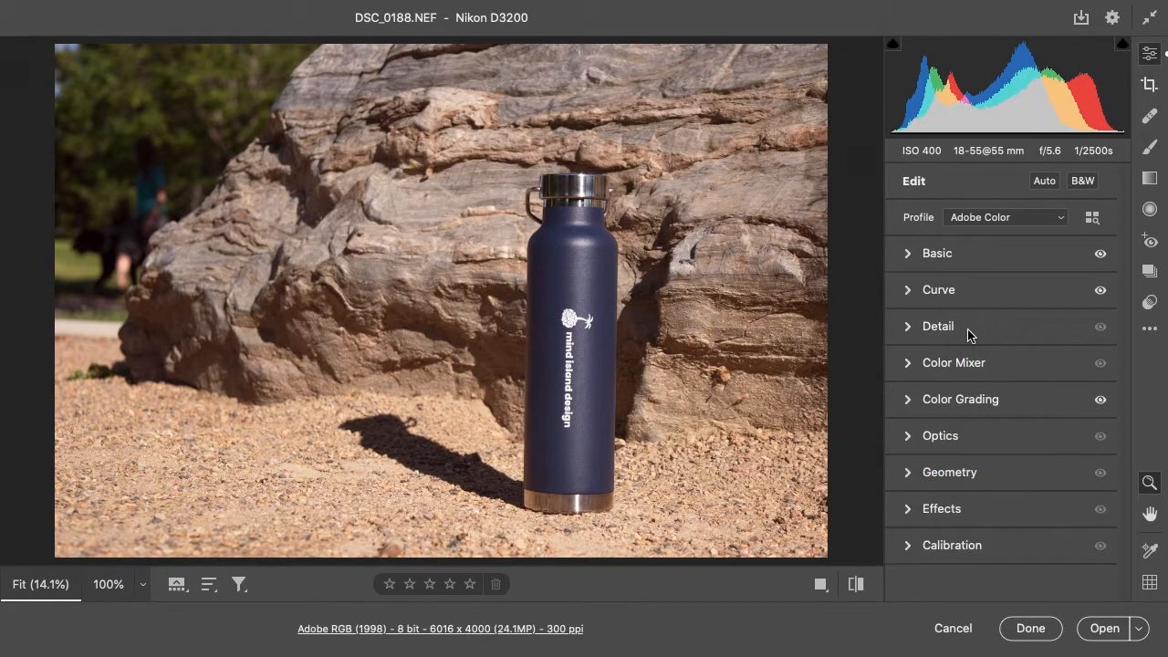